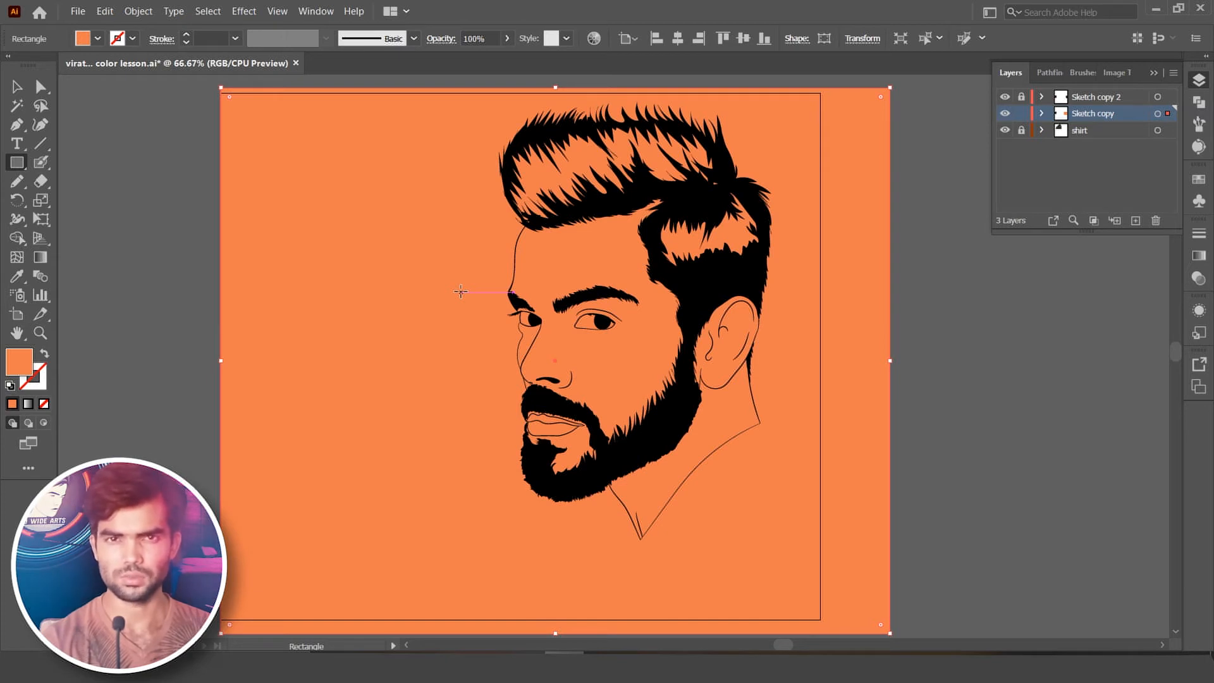
# Step: Send the orange rectangle to the back of the Sketch copy layer, behind the portrait line art
pyautogui.press('v')
pyautogui.click(420, 466)
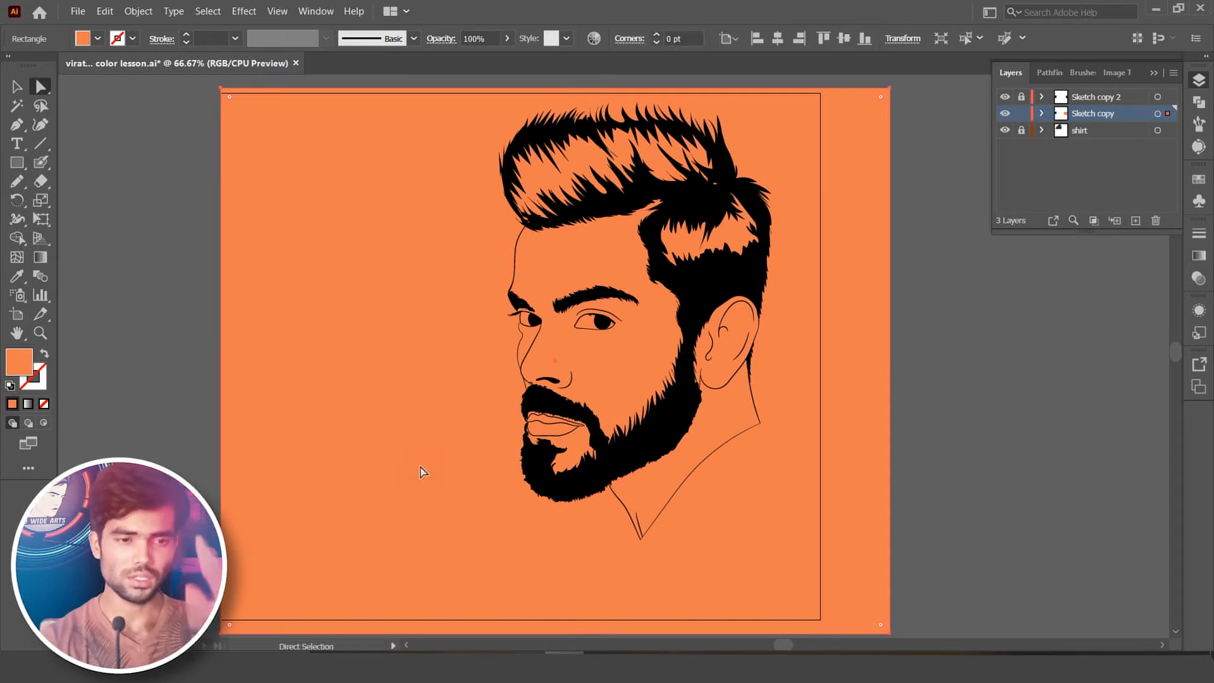
pyautogui.rightClick(421, 470)
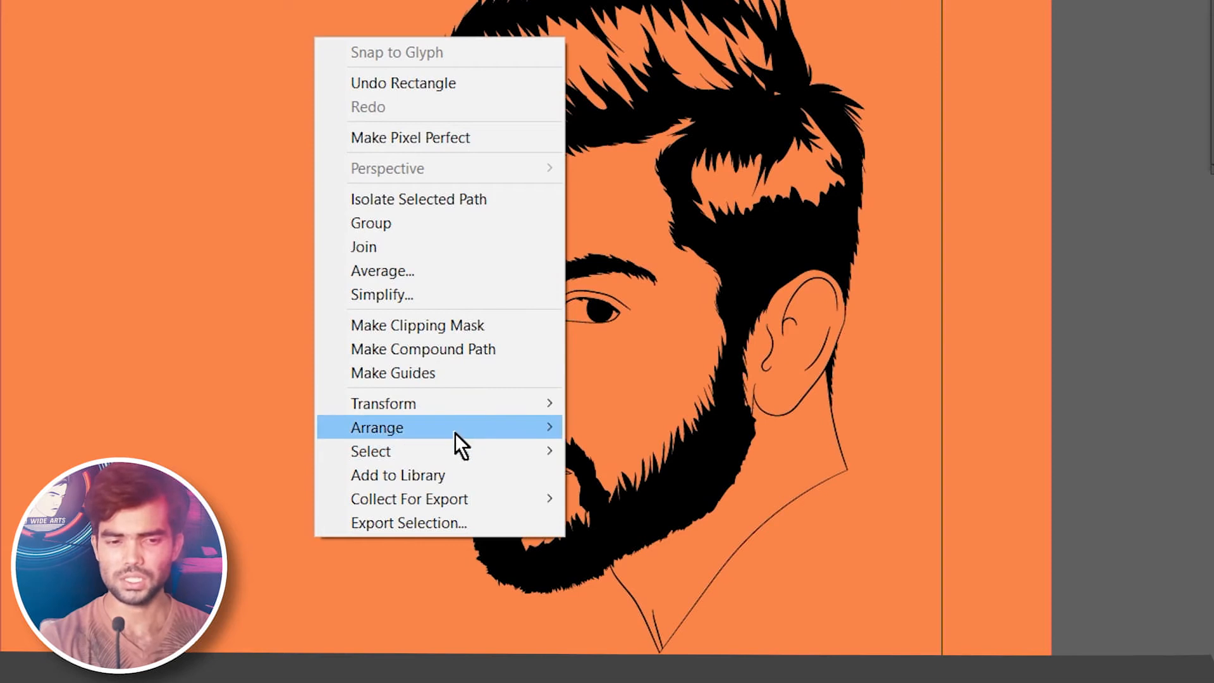
pyautogui.moveTo(502, 403)
pyautogui.click(662, 501)
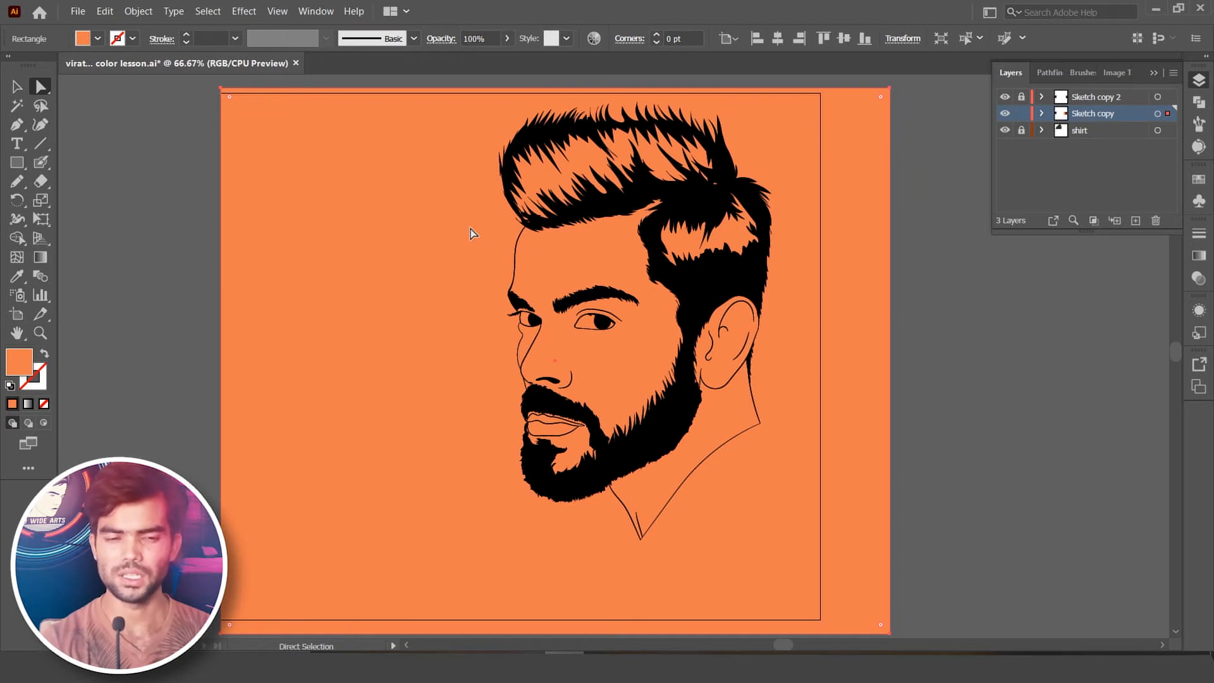
# Step: Select the line art together with the orange rectangle, expand the selection and combine it with Pathfinder Merge
pyautogui.moveTo(191, 85); pyautogui.dragTo(943, 611)
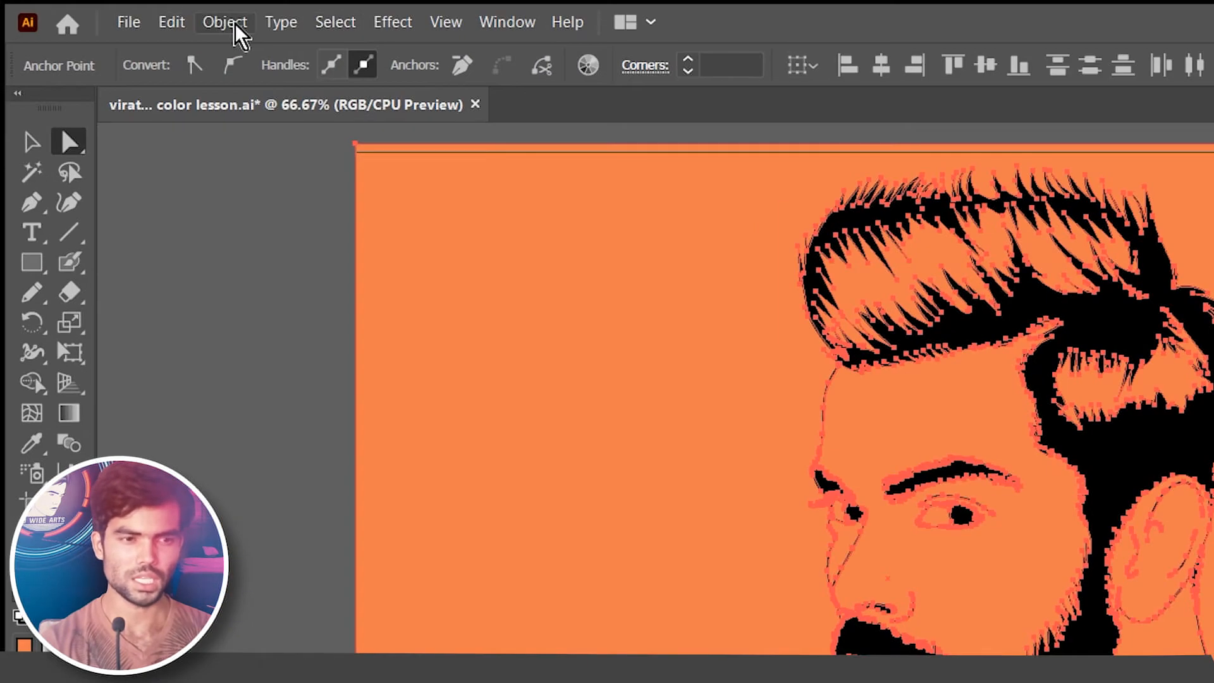
pyautogui.click(224, 22)
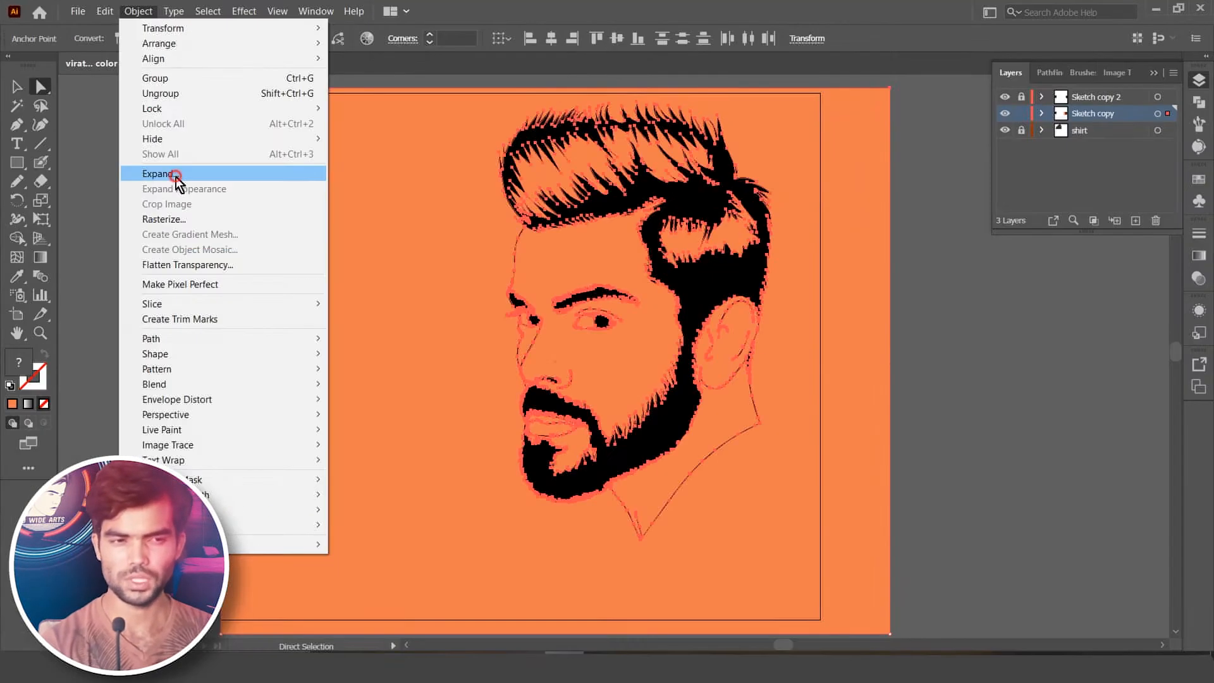
pyautogui.click(284, 284)
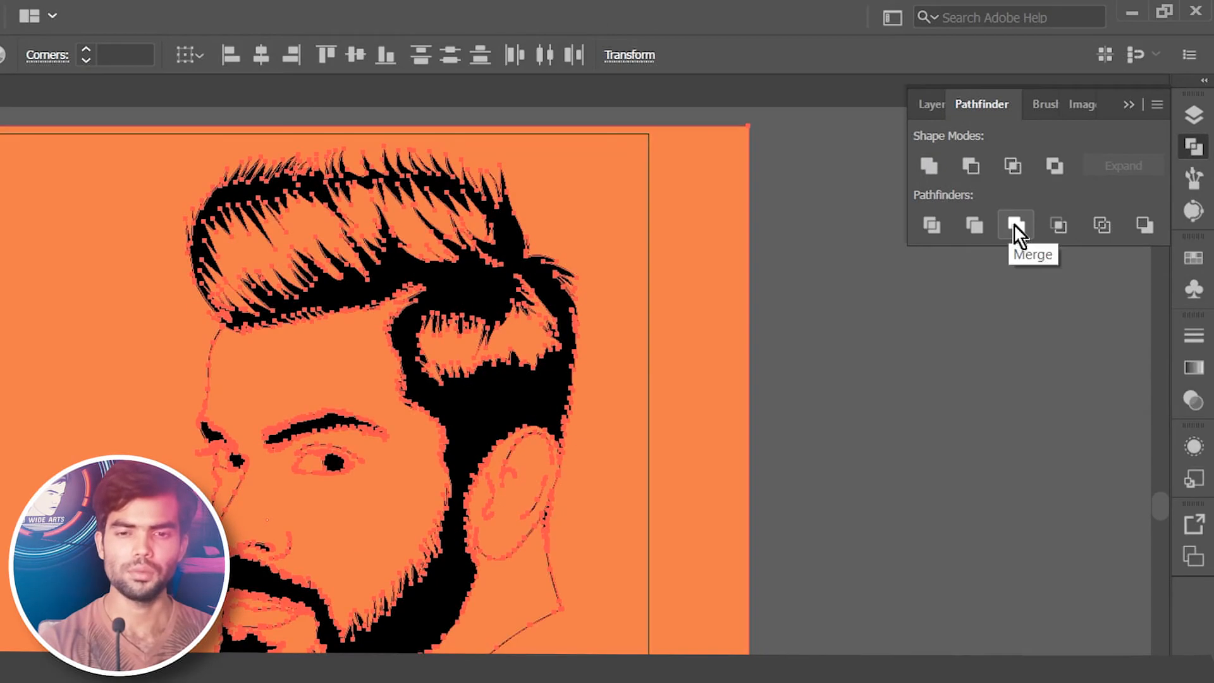
pyautogui.click(1015, 226)
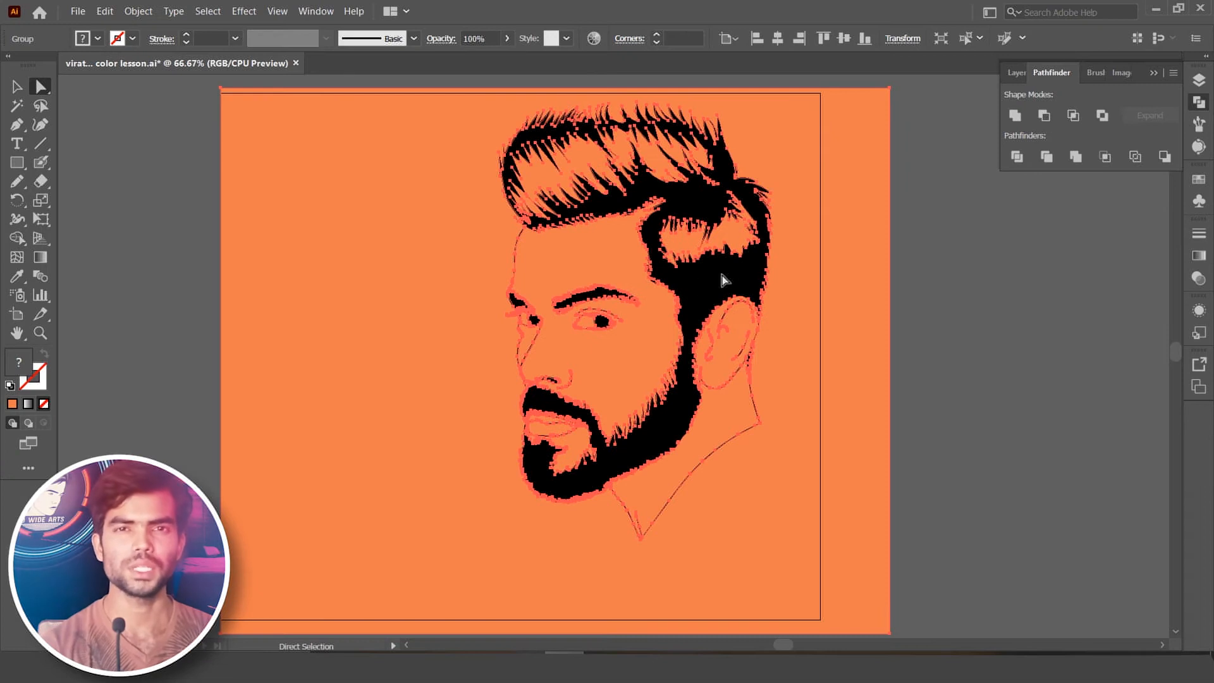
pyautogui.rightClick(809, 270)
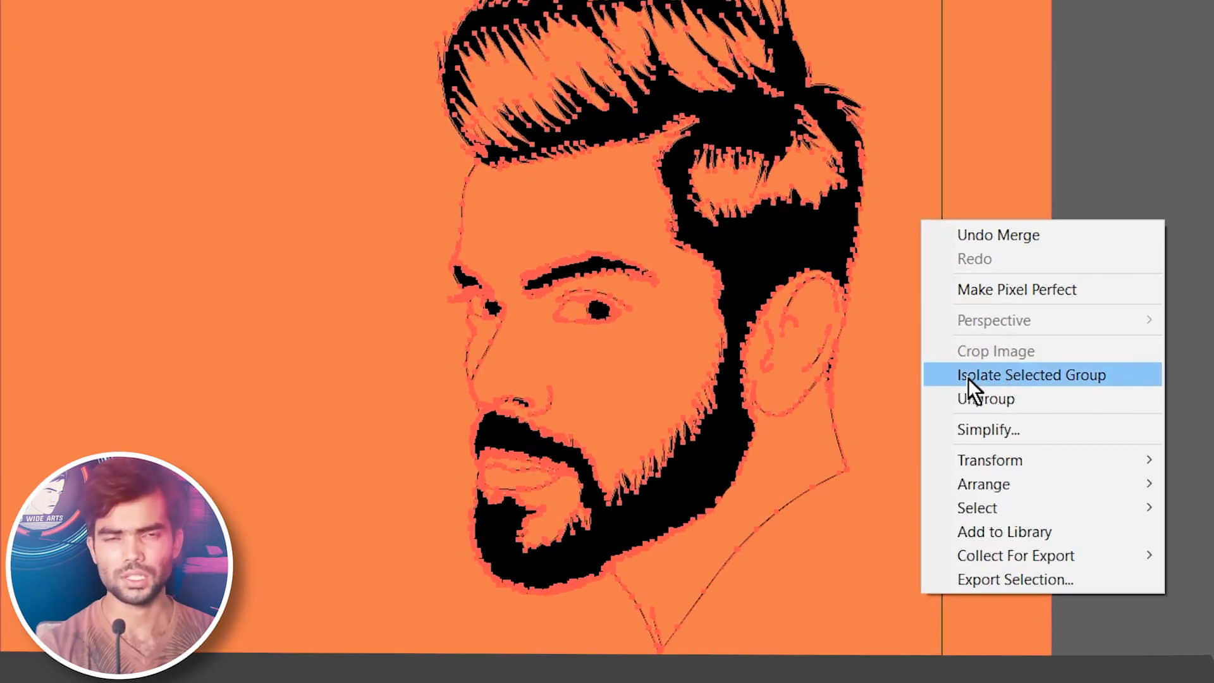
pyautogui.click(943, 374)
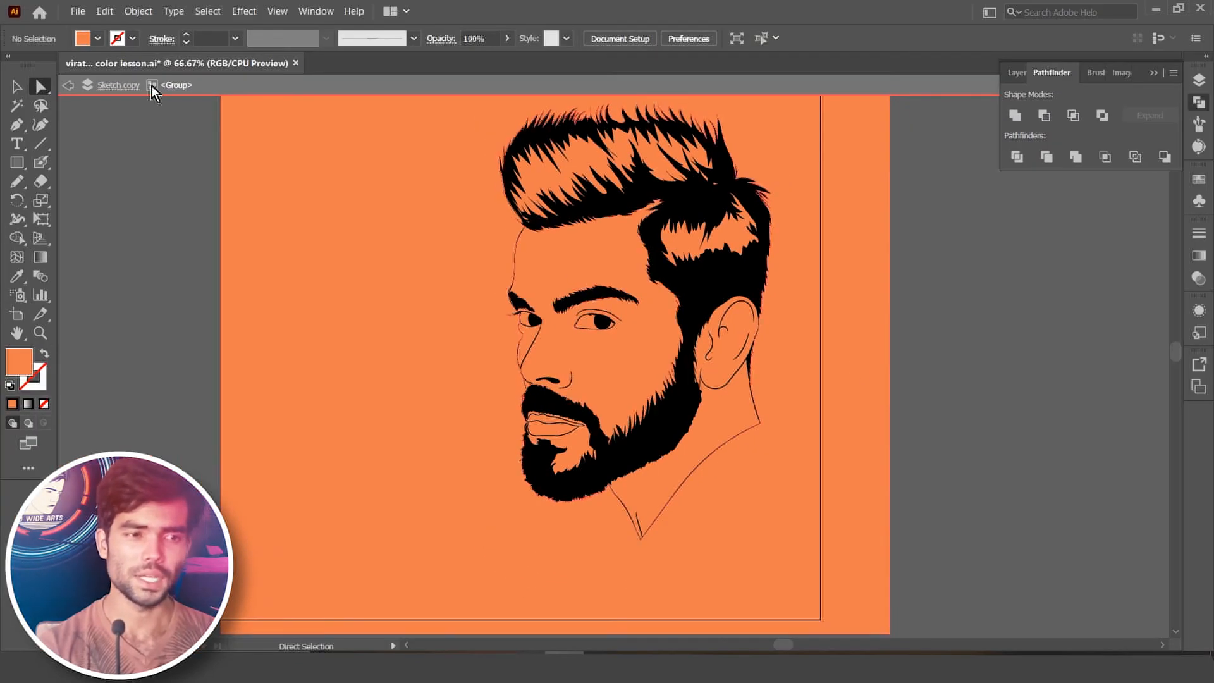
pyautogui.click(65, 87)
pyautogui.click(64, 88)
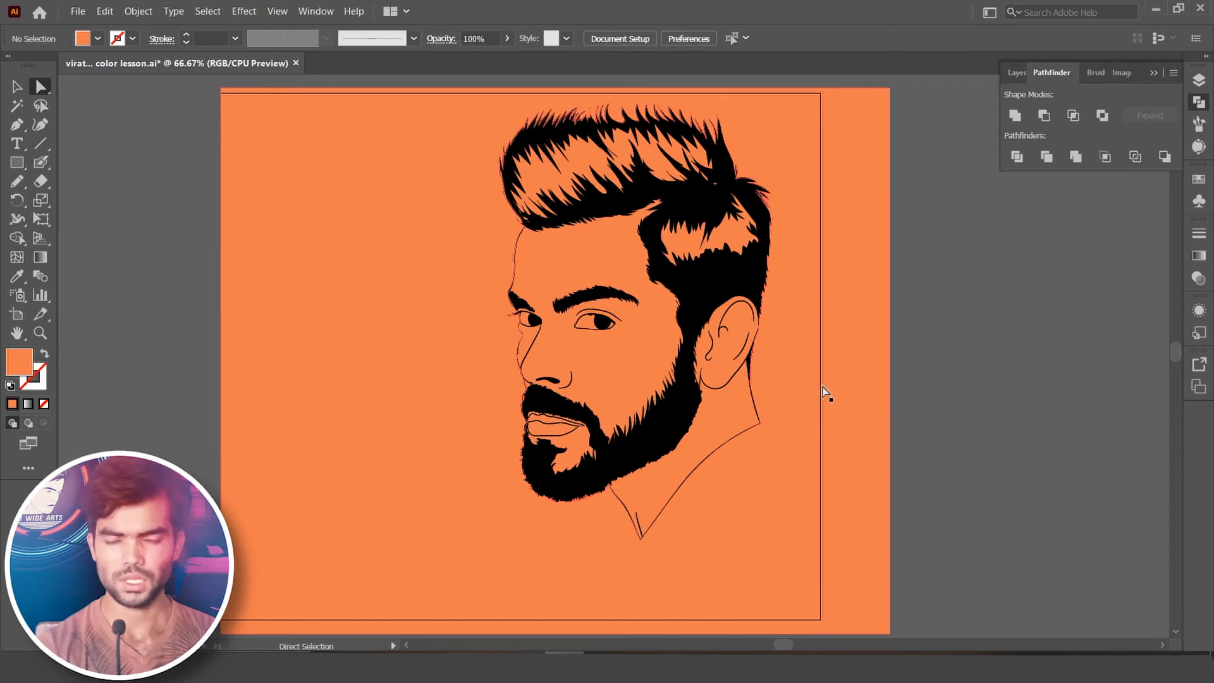
# Step: Delete the orange background area surrounding the portrait, keeping the orange inside the face, hair and neck
pyautogui.click(814, 314)
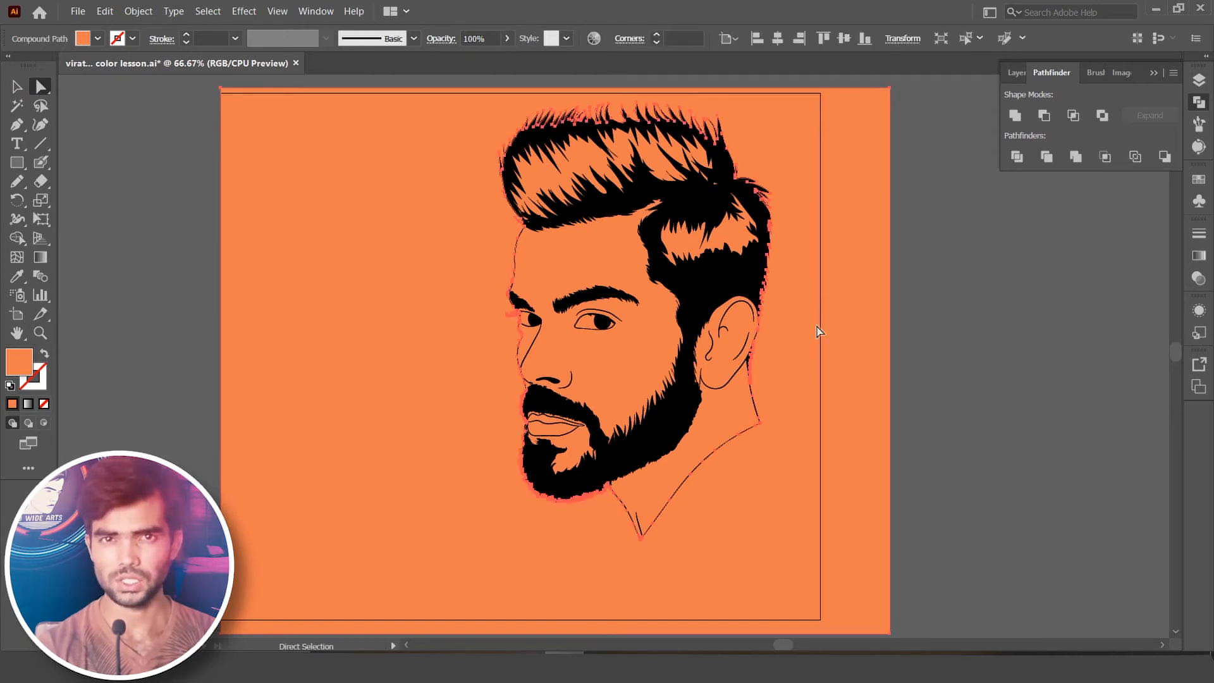
pyautogui.click(446, 436)
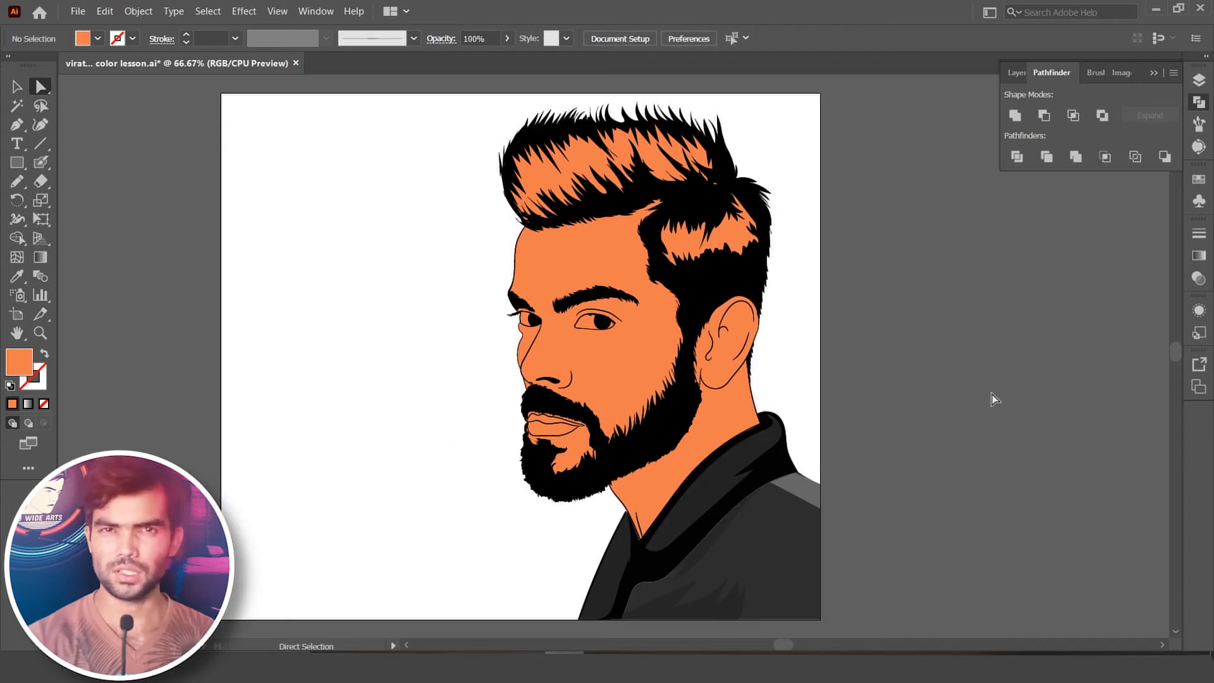
# Step: Recolour the whites of both eyes from orange to white with the Eyedropper
pyautogui.scroll(3, 1177, 350)
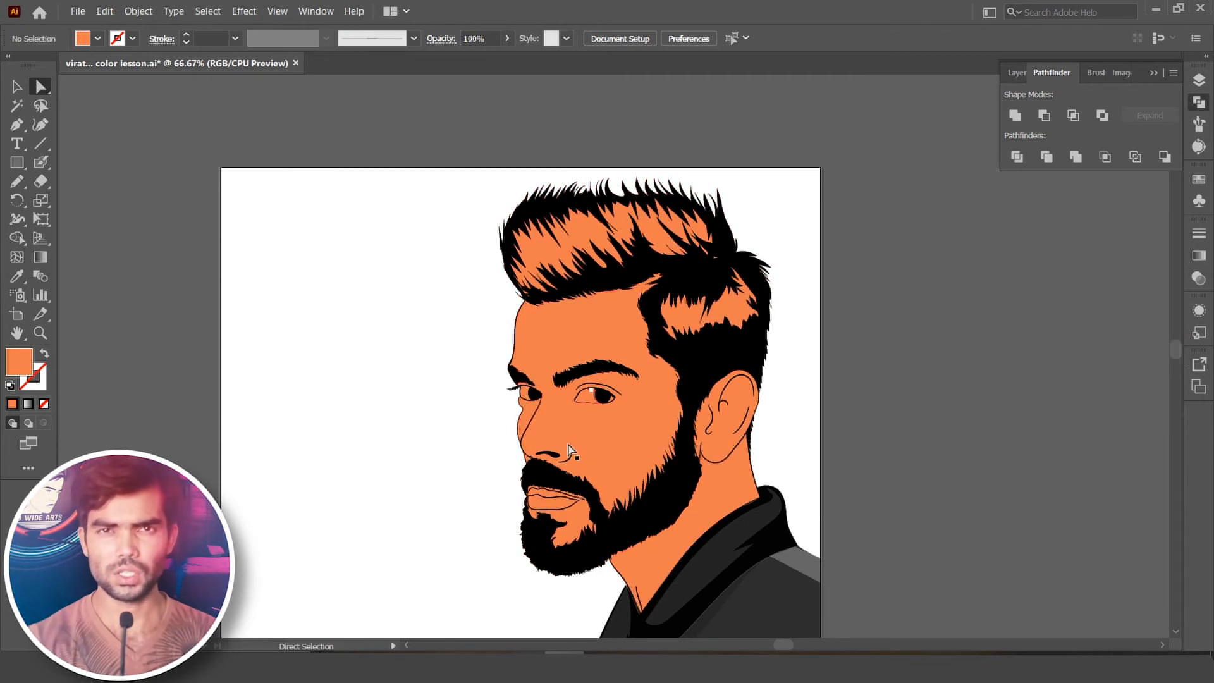
pyautogui.click(588, 403)
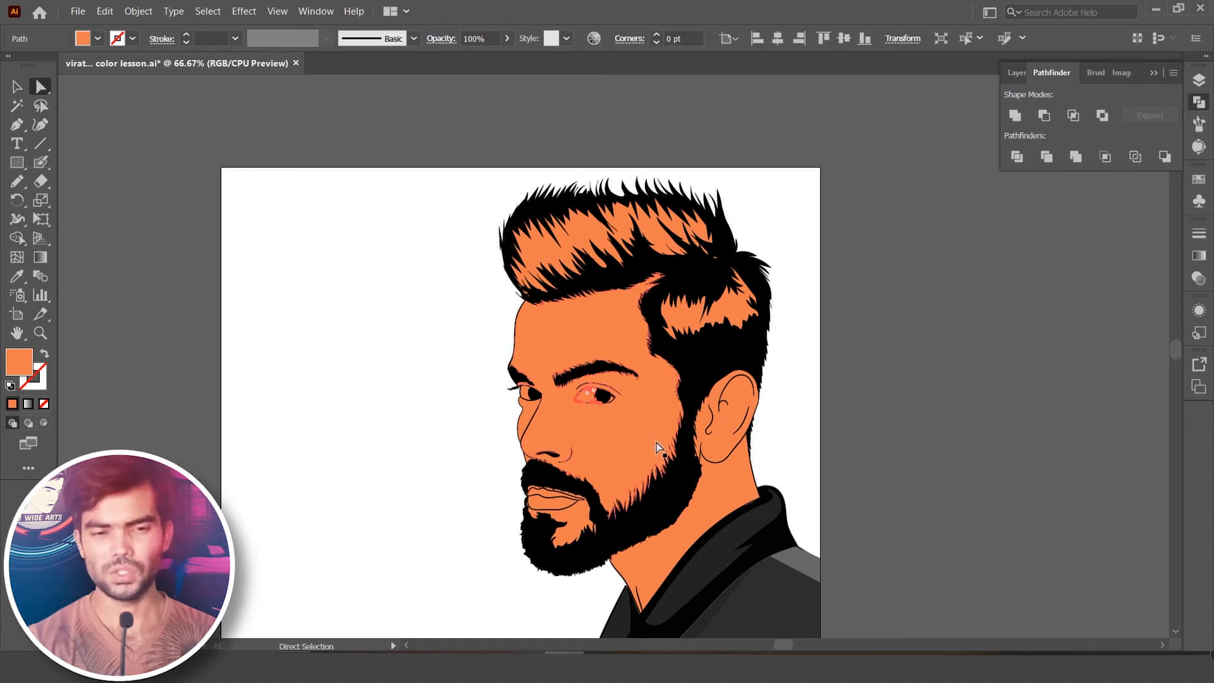
pyautogui.press('i')
pyautogui.click(789, 410)
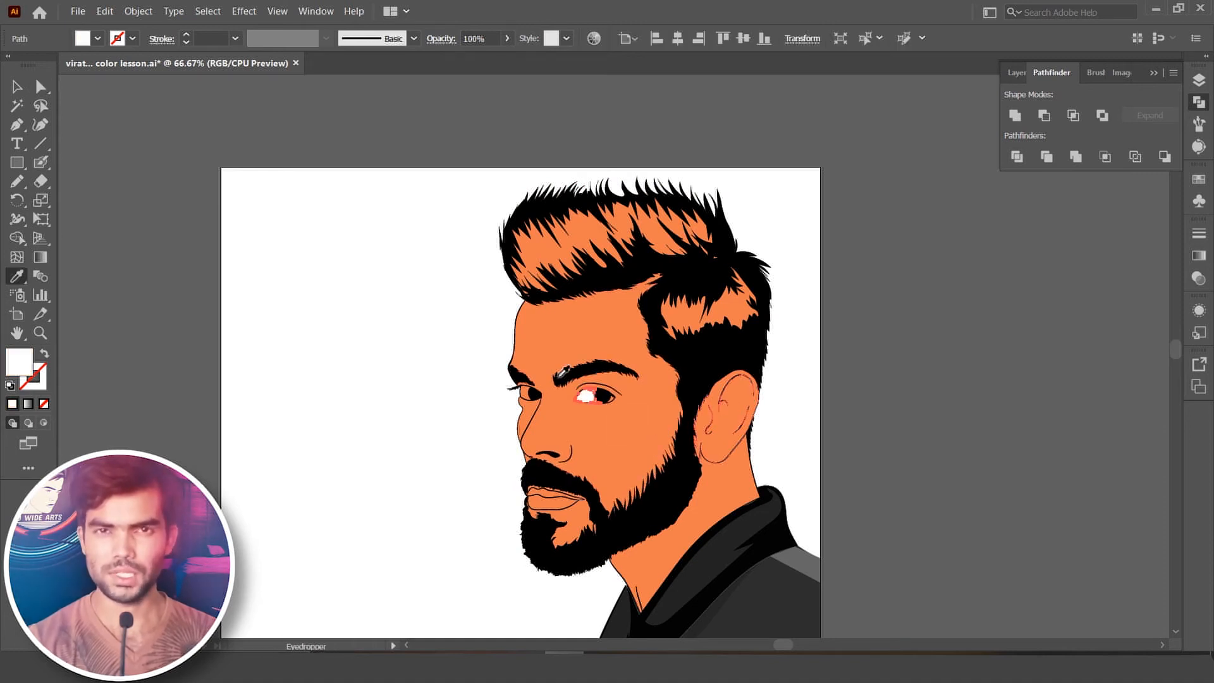
pyautogui.press('ctrl')
pyautogui.hotkey('ctrl', '0')
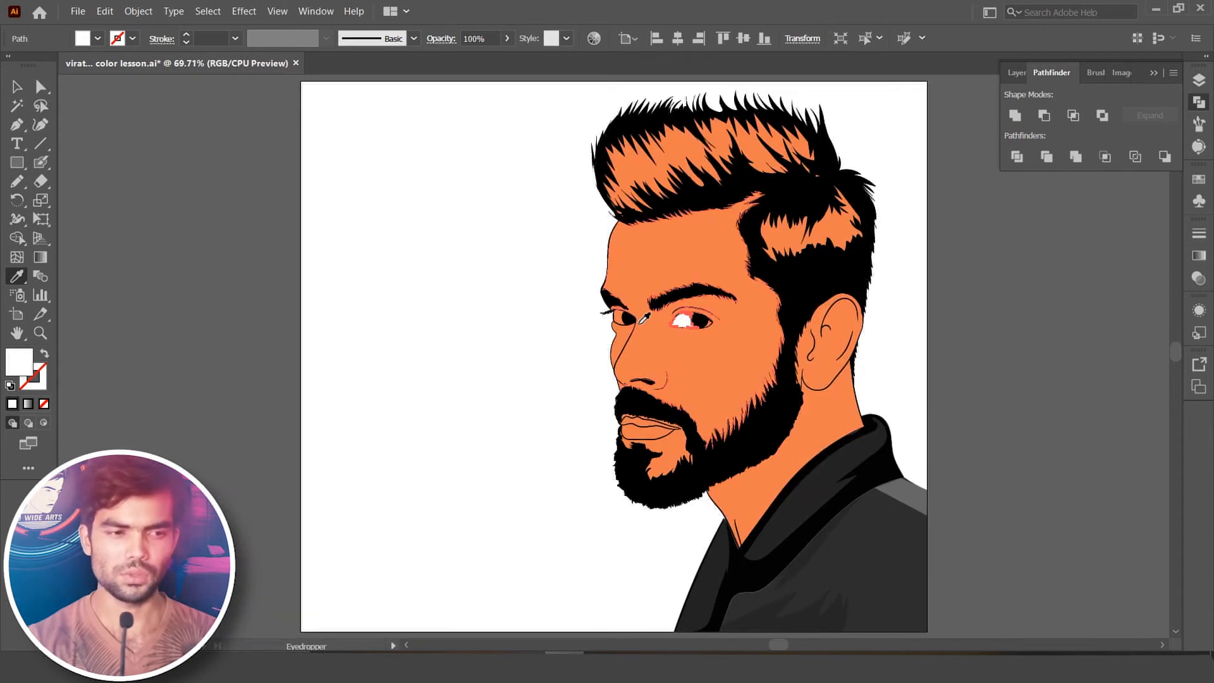
pyautogui.press('a')
pyautogui.click(622, 320)
pyautogui.press('i')
pyautogui.click(681, 324)
# Step: Recolour the lips dark brown and the orange areas in the hair dark grey
pyautogui.keyDown('ctrl'); pyautogui.click(580, 412); pyautogui.keyUp('ctrl')
pyautogui.keyDown('ctrl'); pyautogui.click(639, 433); pyautogui.keyUp('ctrl')
pyautogui.press('a')
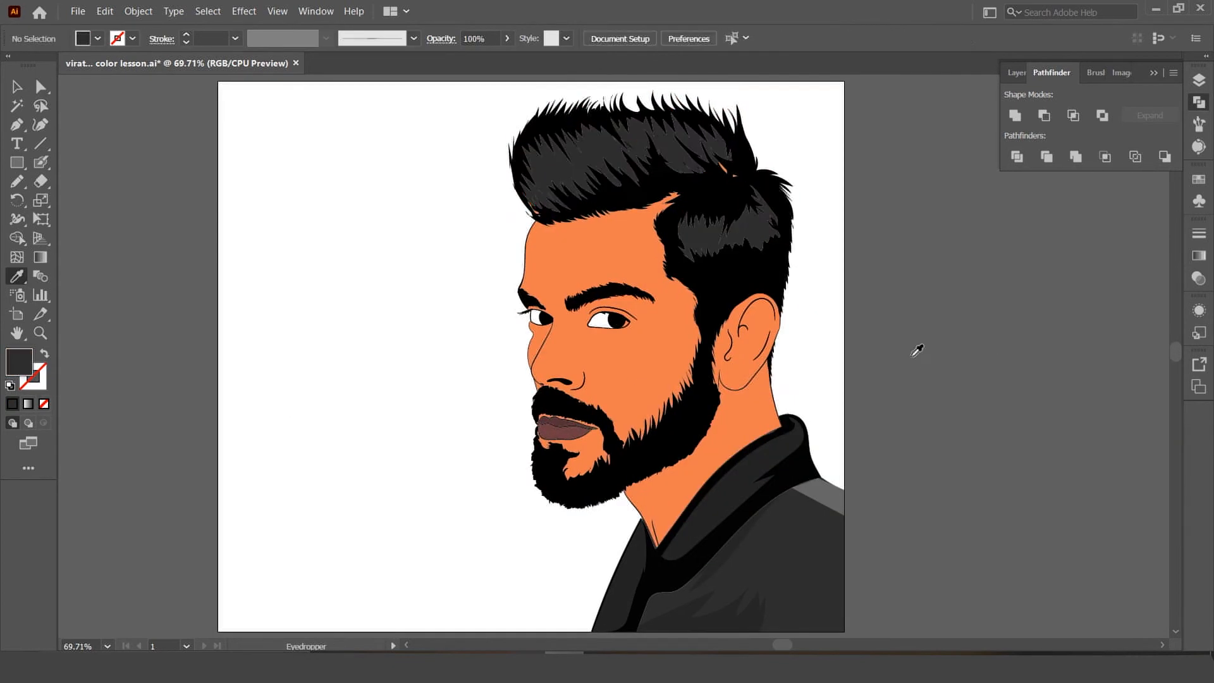
pyautogui.keyDown('ctrl'); pyautogui.click(670, 152); pyautogui.keyUp('ctrl')
pyautogui.keyDown('ctrl'); pyautogui.click(900, 328); pyautogui.keyUp('ctrl')
pyautogui.keyDown('ctrl'); pyautogui.click(761, 218); pyautogui.keyUp('ctrl')
pyautogui.keyDown('ctrl'); pyautogui.click(885, 274); pyautogui.keyUp('ctrl')
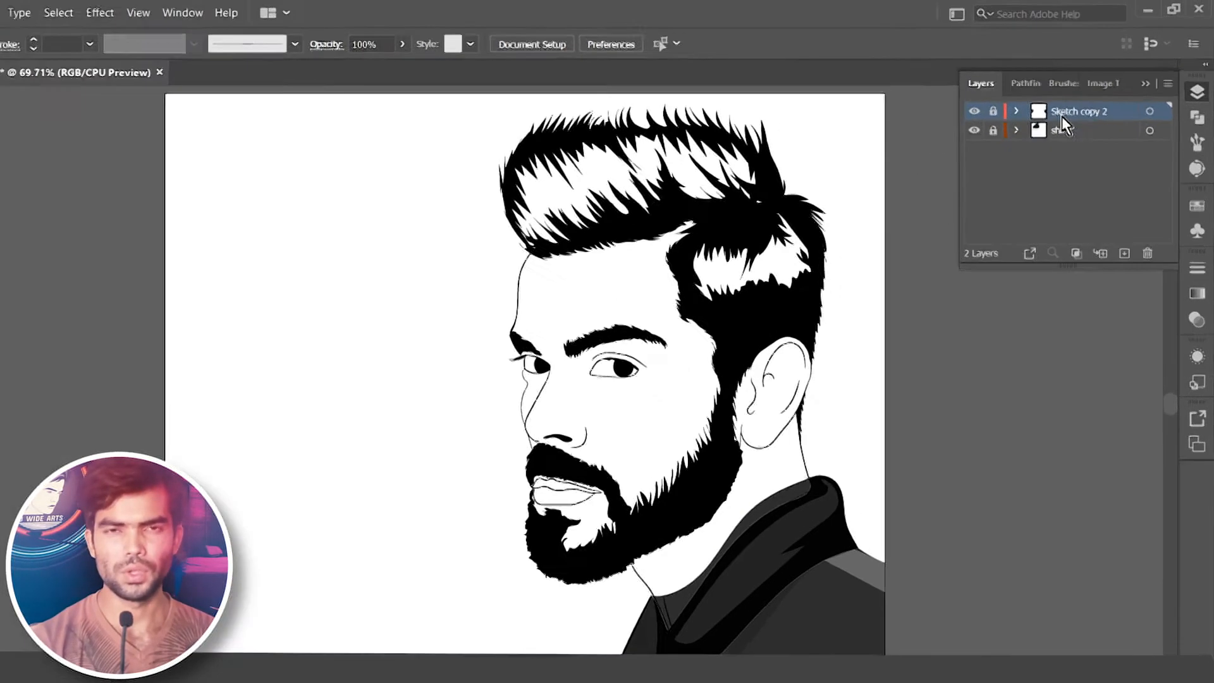
# Step: Duplicate the Sketch copy 2 layer, and unlock the original and make it the active layer
pyautogui.click(1089, 99)
pyautogui.moveTo(1036, 144)
pyautogui.mouseDown()
pyautogui.moveTo(1091, 249)
pyautogui.moveTo(1101, 317)
pyautogui.mouseUp()
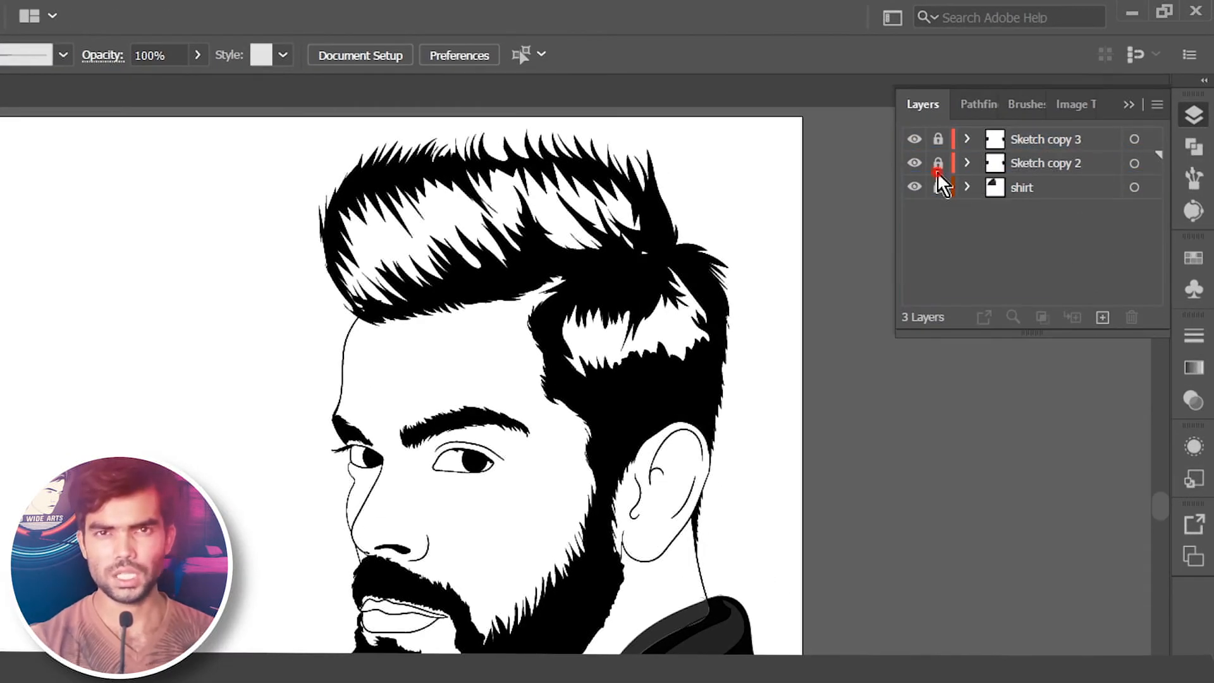
pyautogui.click(937, 165)
pyautogui.click(1013, 170)
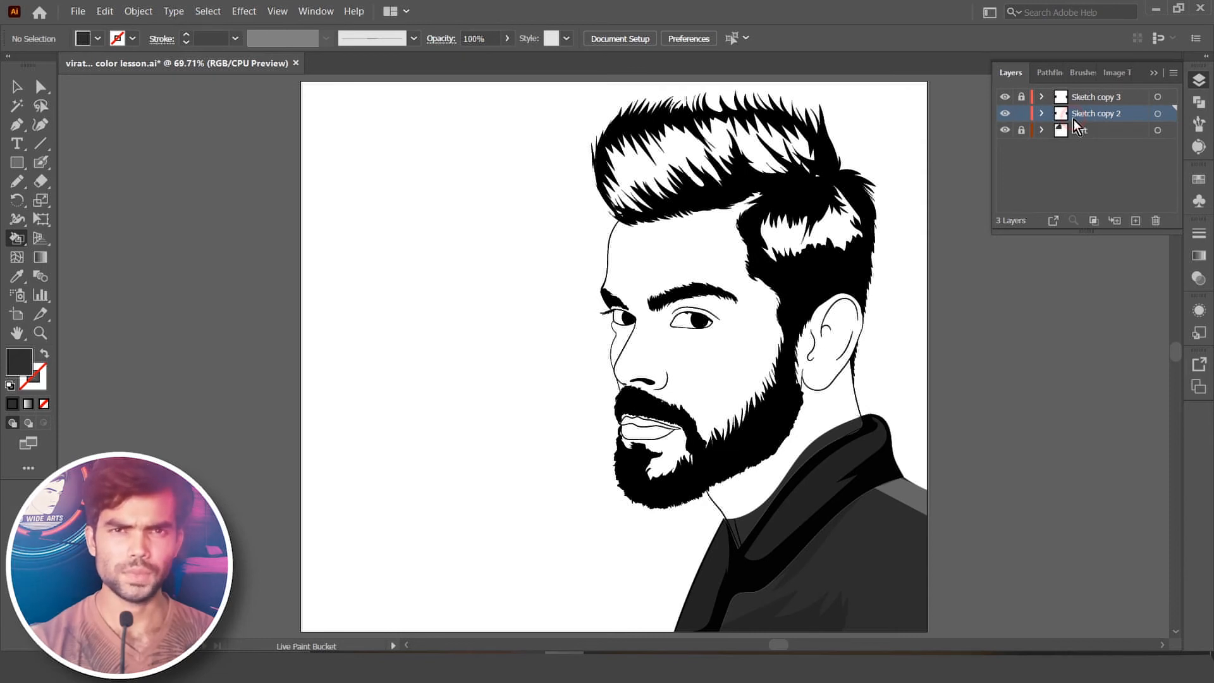
# Step: Select all the portrait line art on Sketch copy 2 and make it a Live Paint group
pyautogui.press('a')
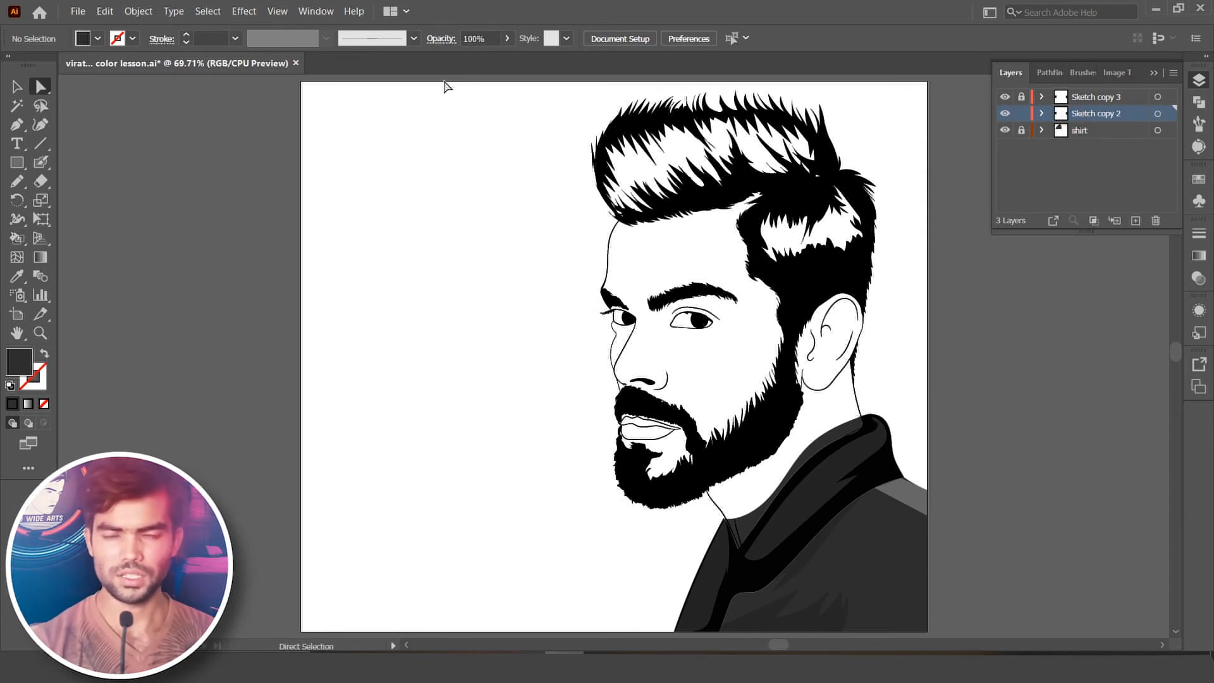
pyautogui.moveTo(412, 82)
pyautogui.mouseDown()
pyautogui.moveTo(787, 241)
pyautogui.moveTo(872, 347)
pyautogui.moveTo(946, 596)
pyautogui.mouseUp()
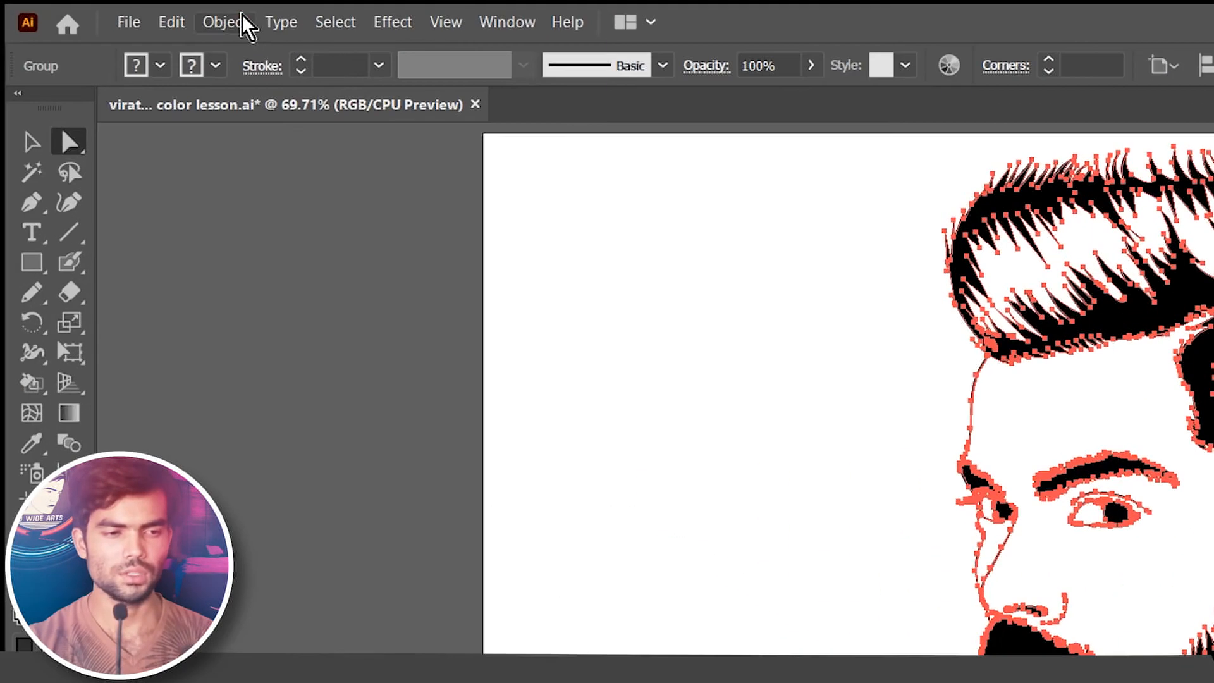
pyautogui.click(138, 11)
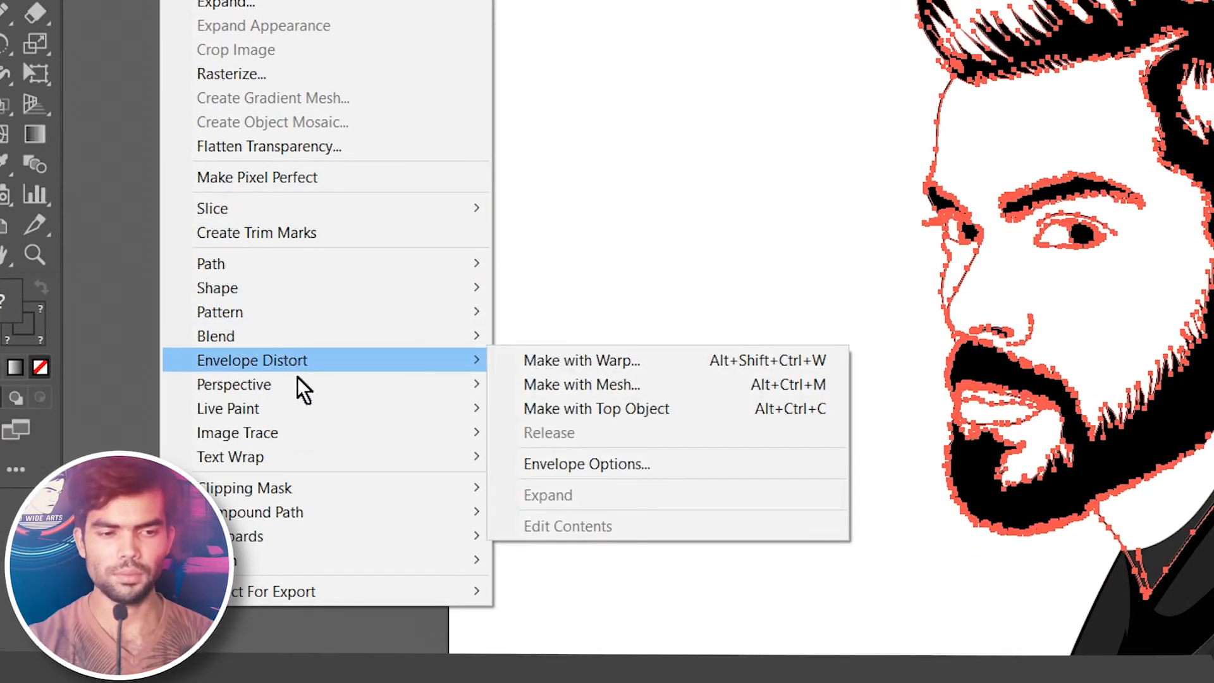
pyautogui.moveTo(309, 410)
pyautogui.click(525, 412)
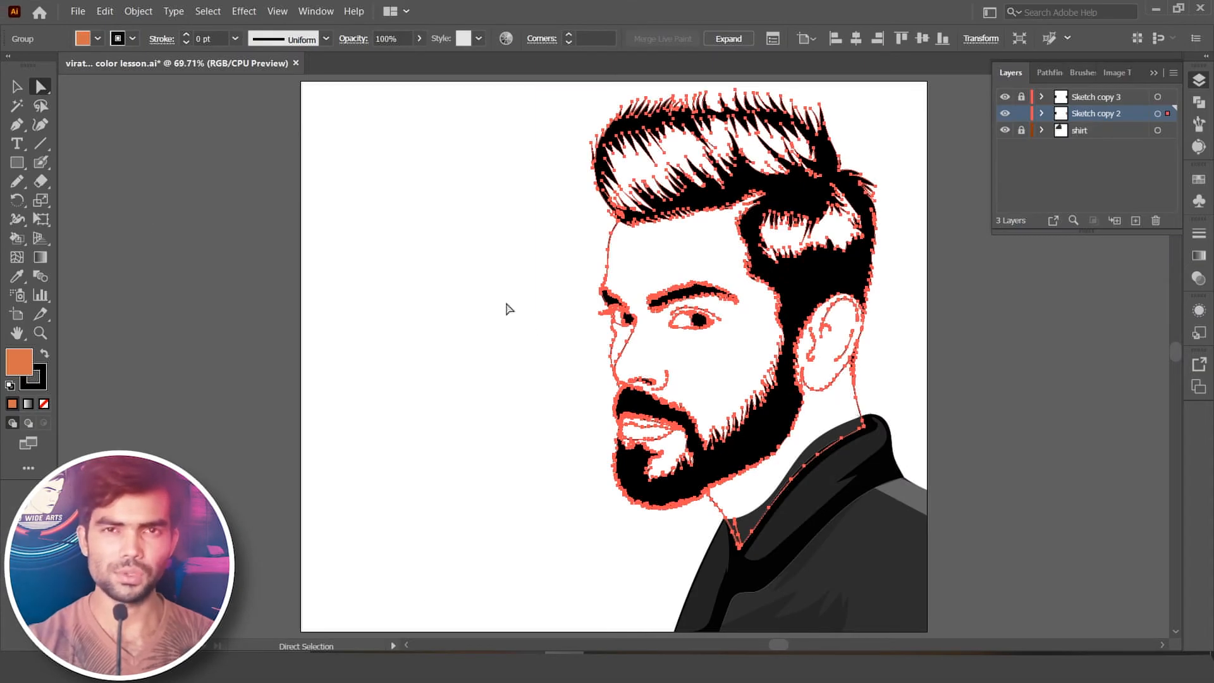
# Step: Fill the face, the far side of the nose, the ear and the neck with orange using the Live Paint Bucket
pyautogui.press('k')
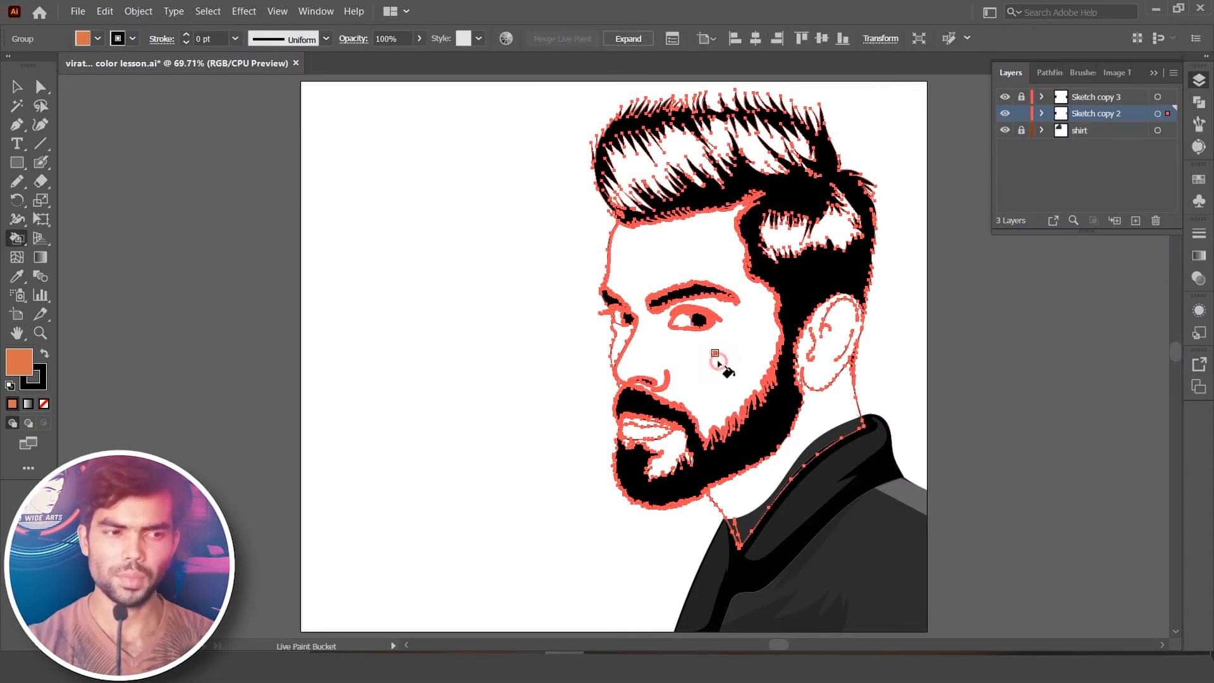
pyautogui.click(718, 355)
pyautogui.hotkey('ctrl', 'shift', 'a')
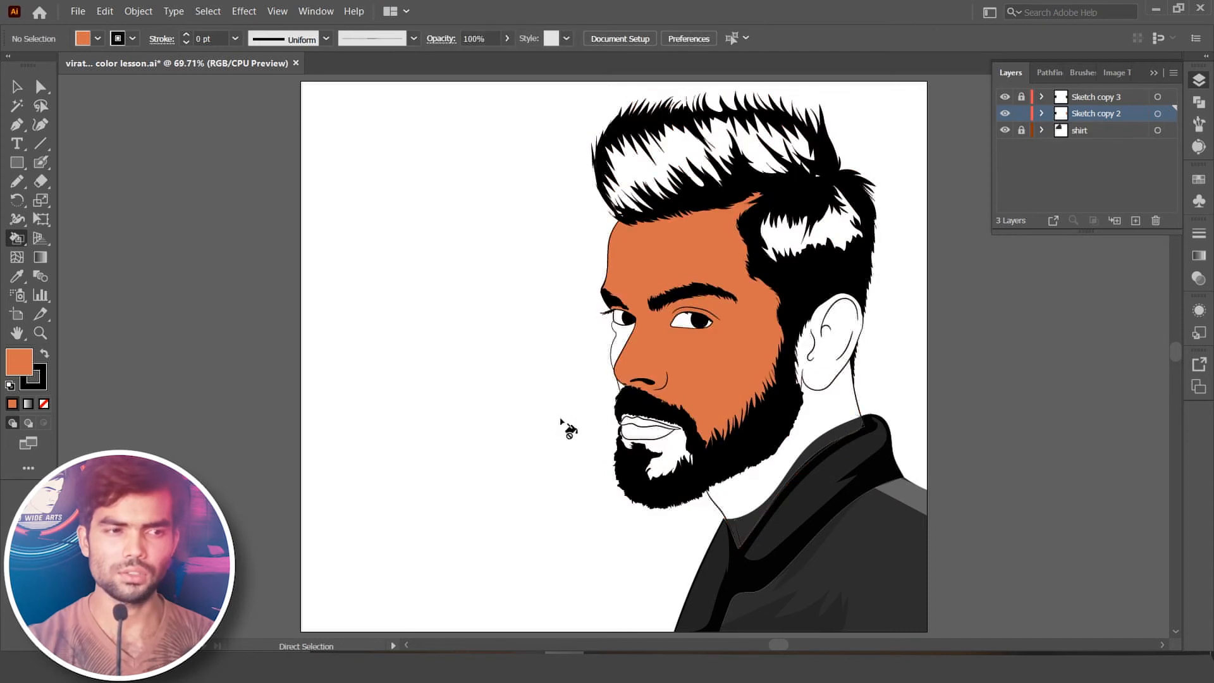
pyautogui.click(625, 348)
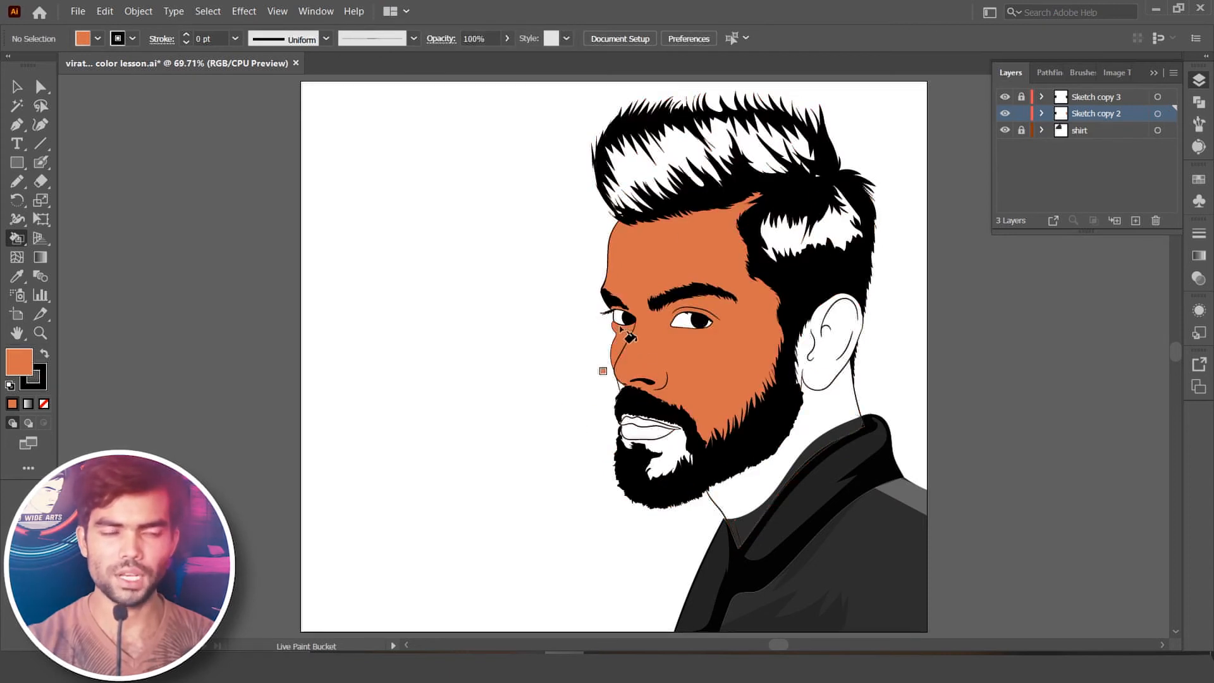
pyautogui.click(825, 364)
pyautogui.click(822, 436)
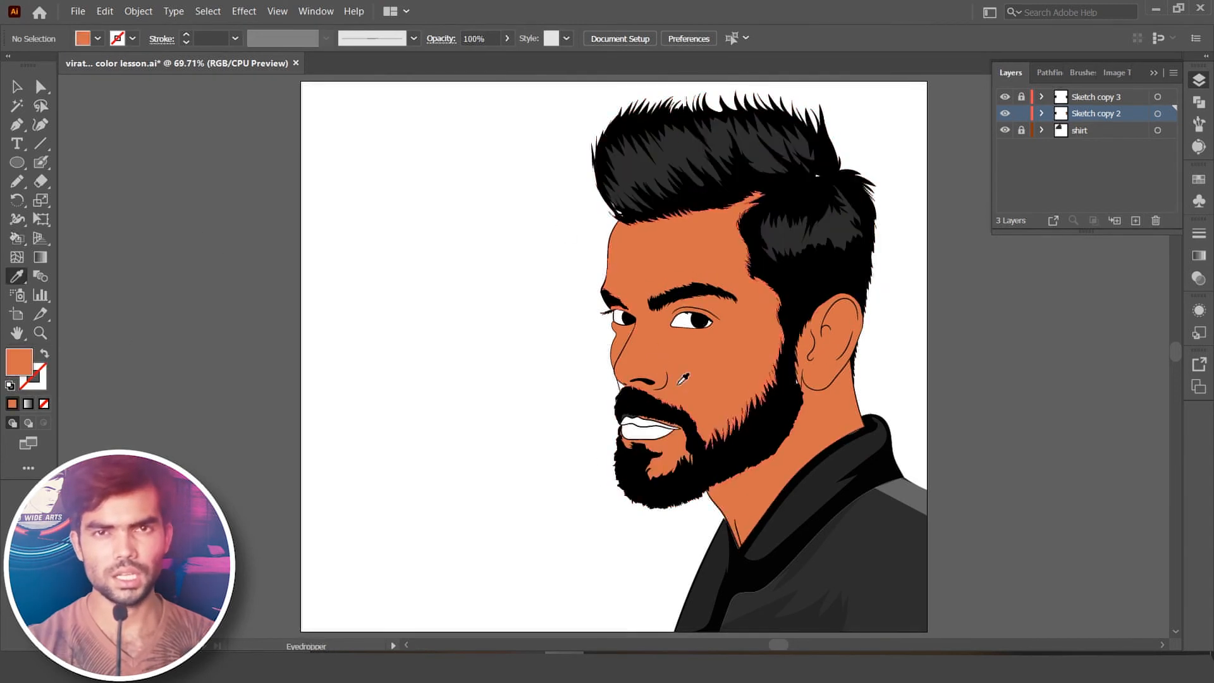
# Step: Open the current orange fill colour for editing in the Color Picker
pyautogui.doubleClick(19, 362)
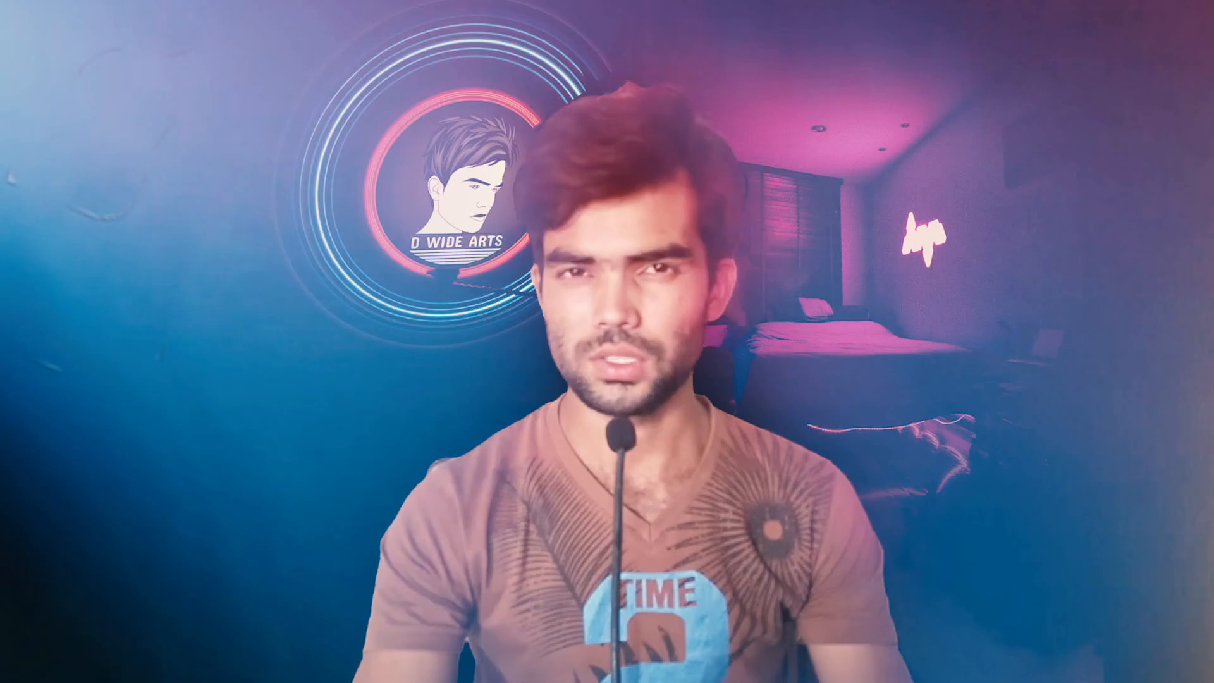